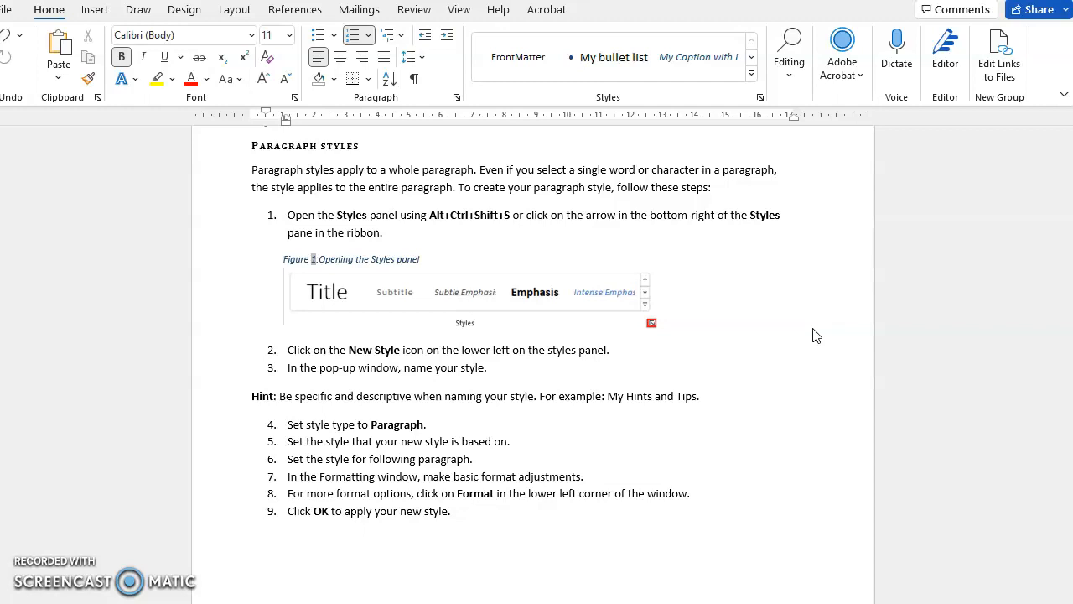
Open the Styles pane and find the document's custom "My" styles at the start of its list.
{"action": "left_click", "coordinate": [761, 100]}
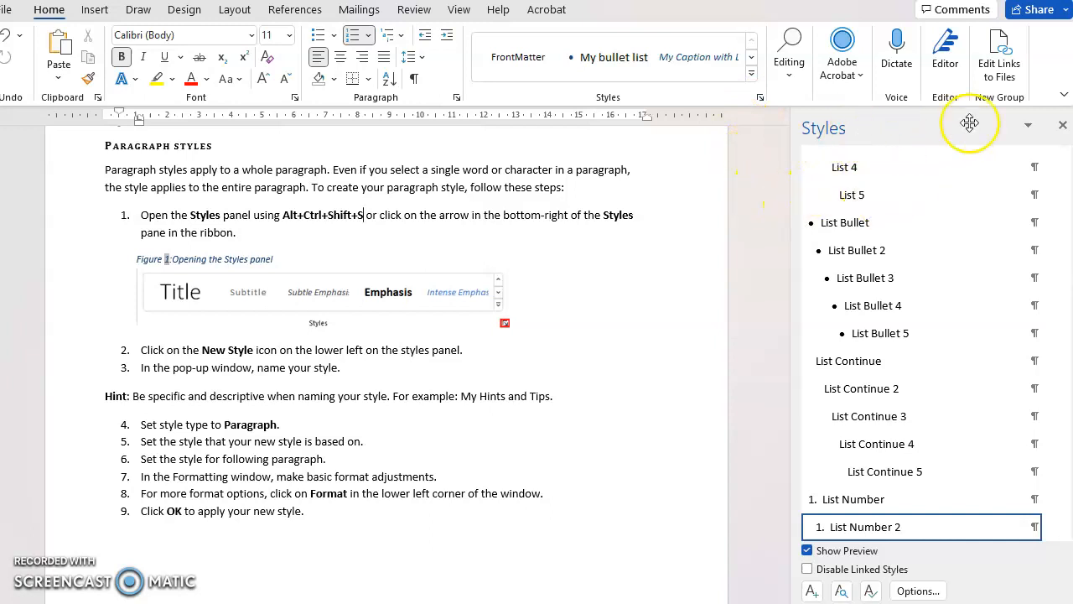
{"action": "left_click", "coordinate": [1062, 126]}
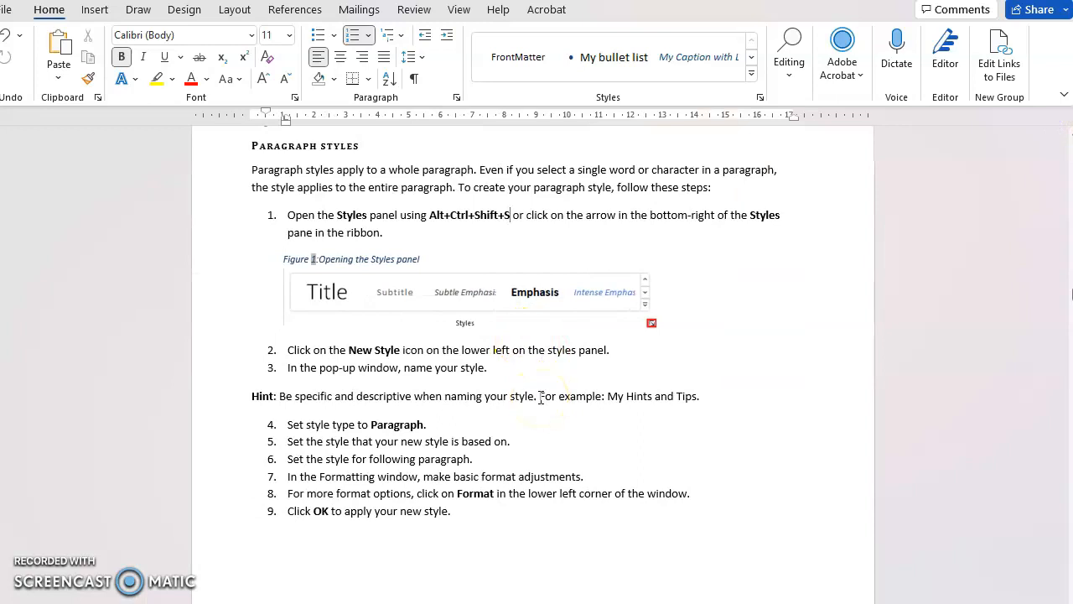
{"action": "key", "text": "ctrl+alt+shift+s"}
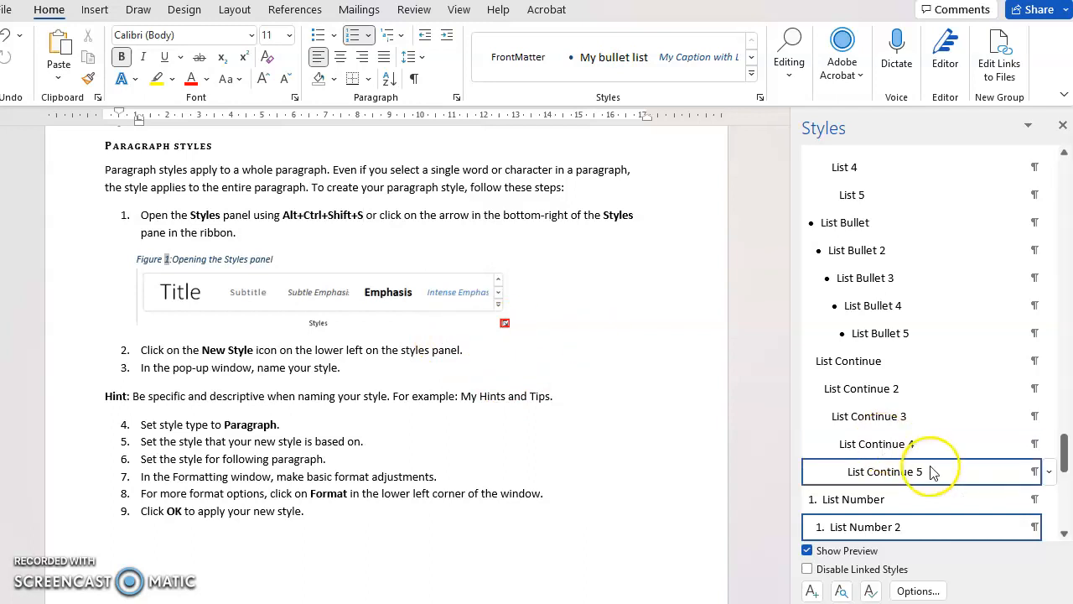
{"action": "scroll", "coordinate": [934, 467], "scroll_direction": "up", "scroll_amount": 3}
{"action": "scroll", "coordinate": [937, 469], "scroll_direction": "up", "scroll_amount": 7}
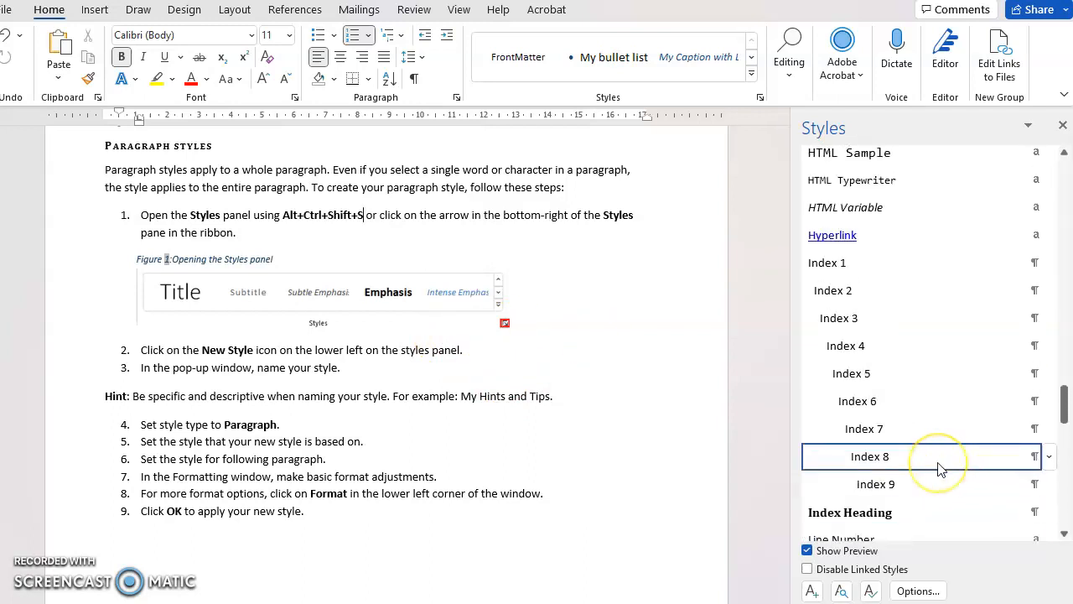
{"action": "scroll", "coordinate": [943, 453], "scroll_direction": "up", "scroll_amount": 4}
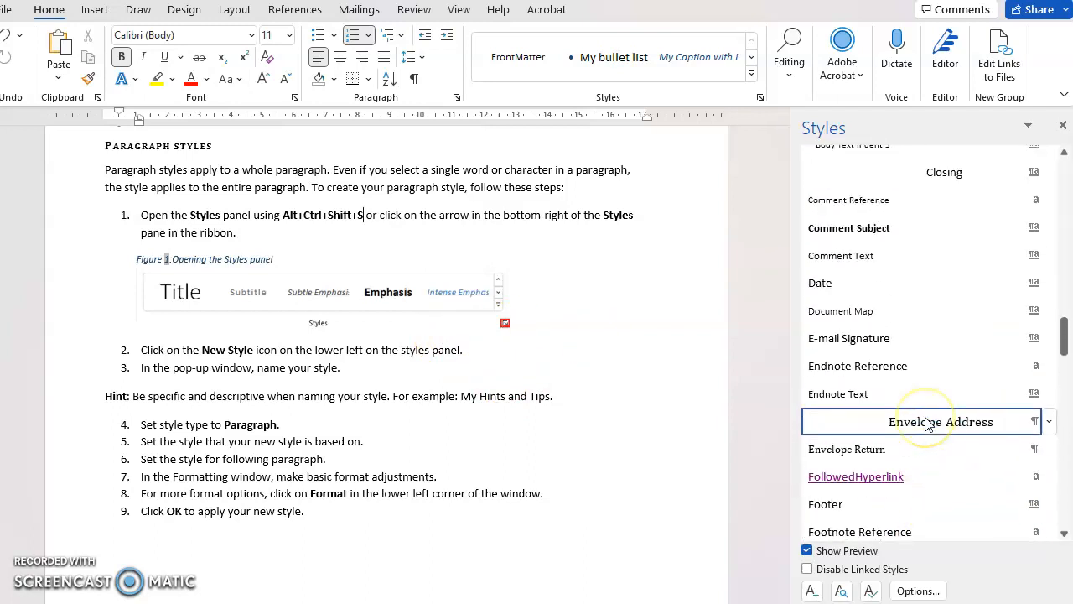
{"action": "scroll", "coordinate": [928, 423], "scroll_direction": "up", "scroll_amount": 8}
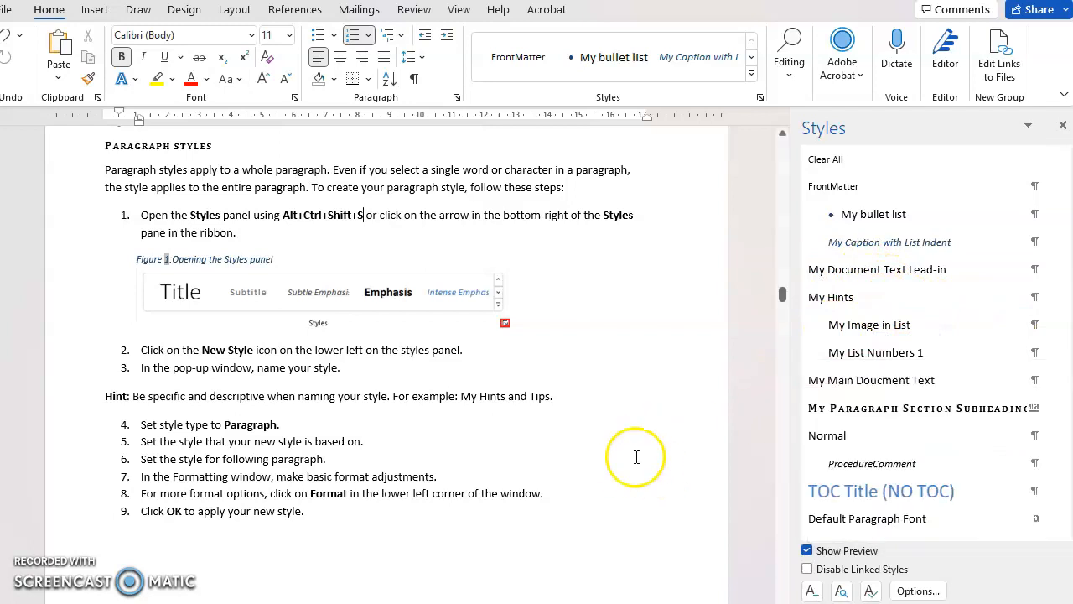
Modify the Hint paragraph's My Hints style to use a 14 pt font in the darkest shade of the blue Accent 1 colour.
{"action": "left_click_drag", "start_coordinate": [569, 405], "coordinate": [92, 411]}
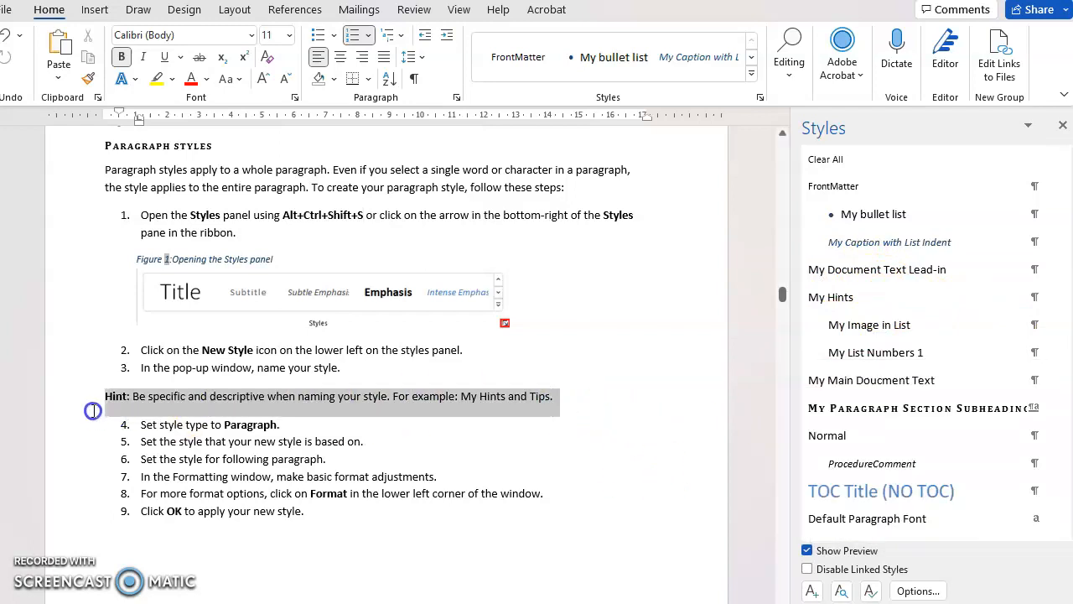
{"action": "left_click", "coordinate": [1049, 298]}
{"action": "left_click", "coordinate": [925, 348]}
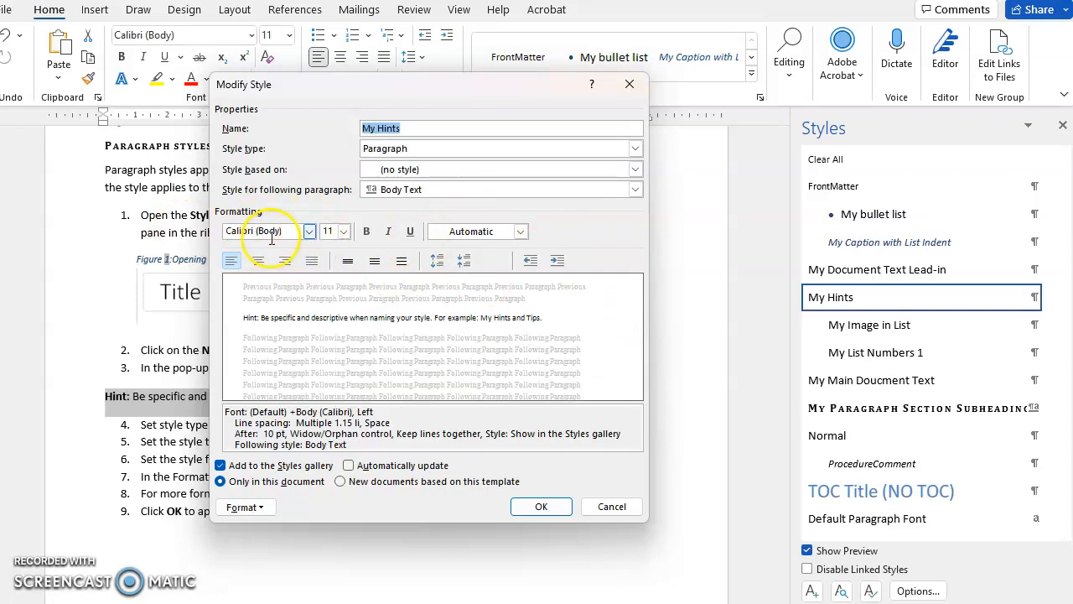
{"action": "left_click", "coordinate": [344, 232]}
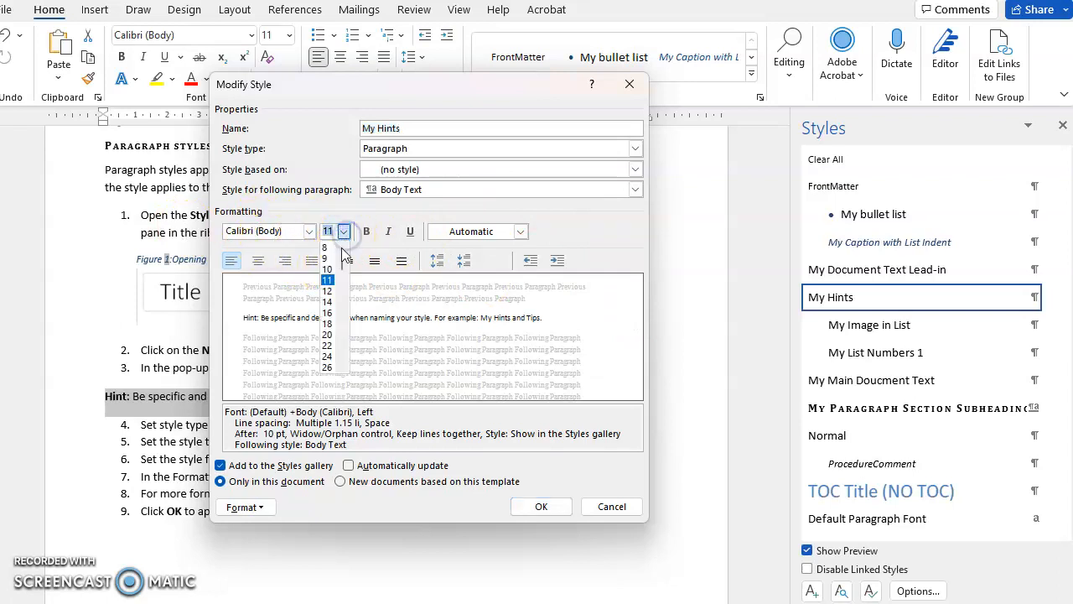
{"action": "left_click", "coordinate": [327, 302]}
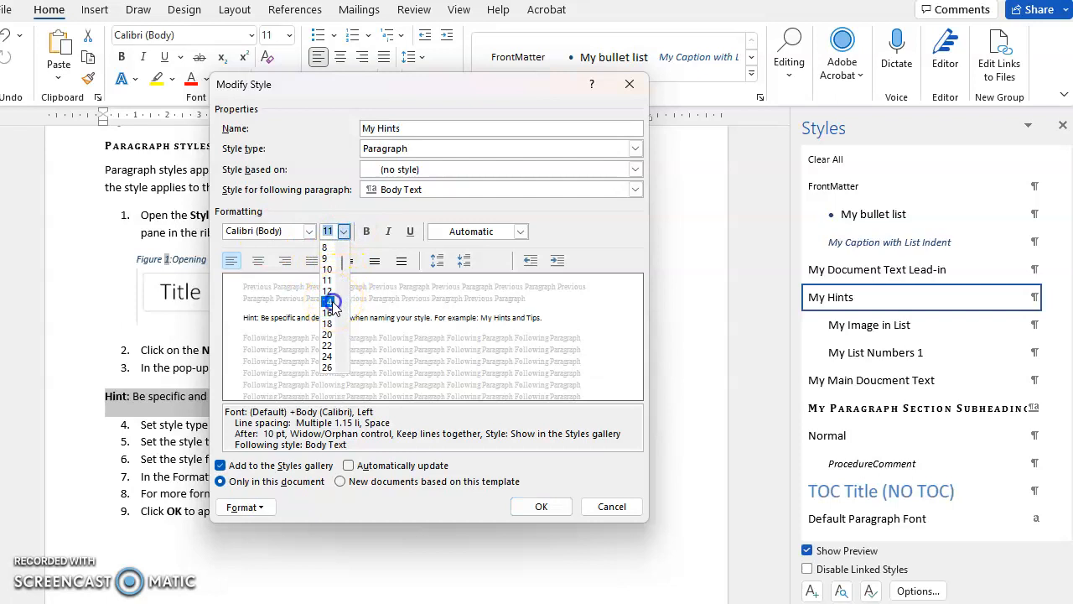
{"action": "left_click", "coordinate": [520, 232]}
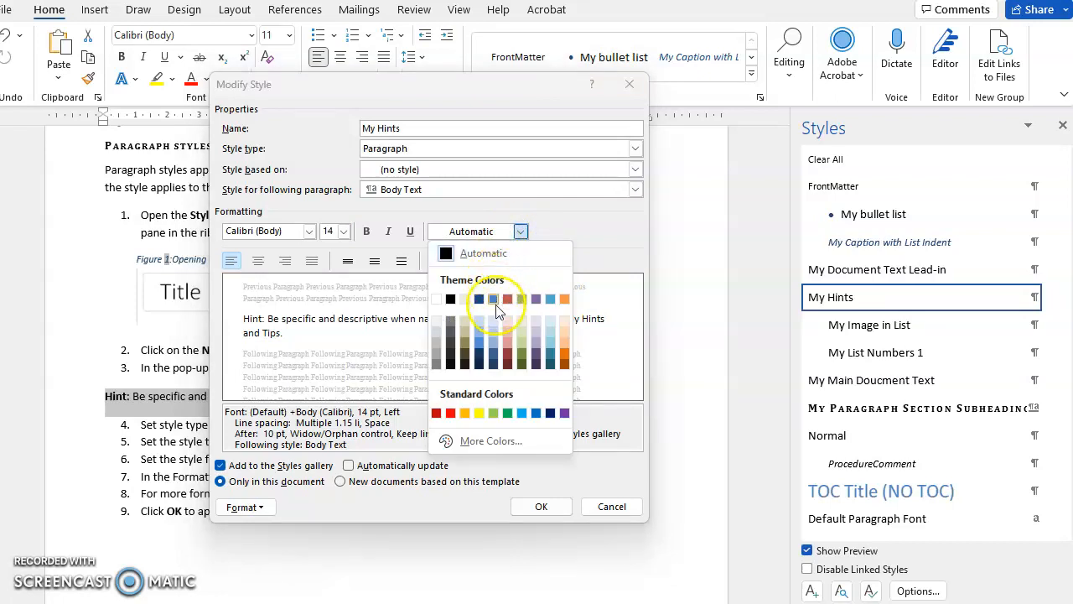
{"action": "left_click", "coordinate": [493, 366]}
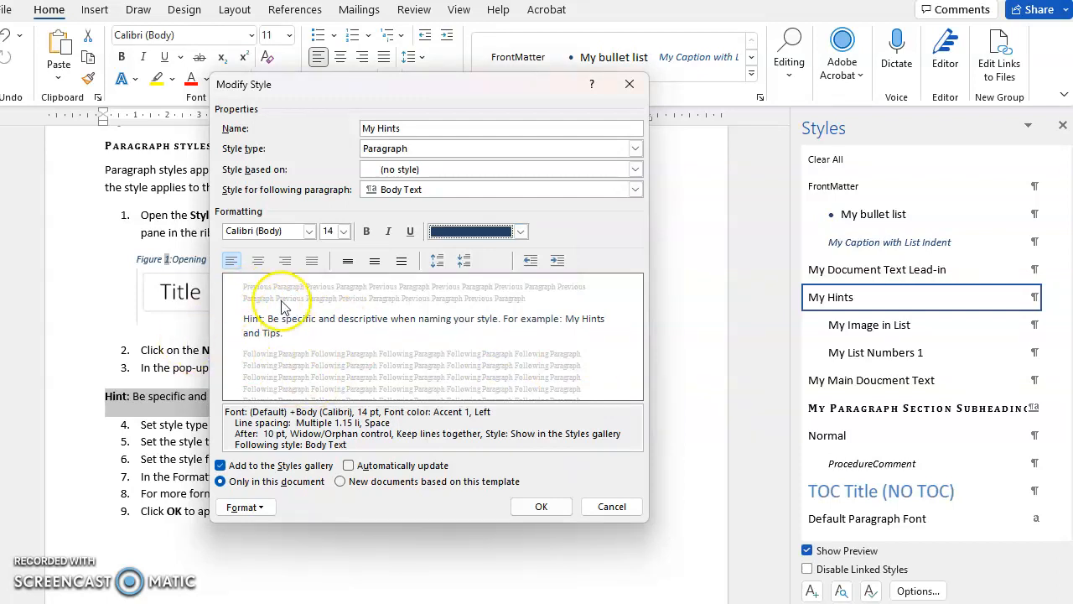
Indent the My Hints style 1.27 cm on the left and right, and set its spacing before to 10 pt.
{"action": "left_click", "coordinate": [558, 260]}
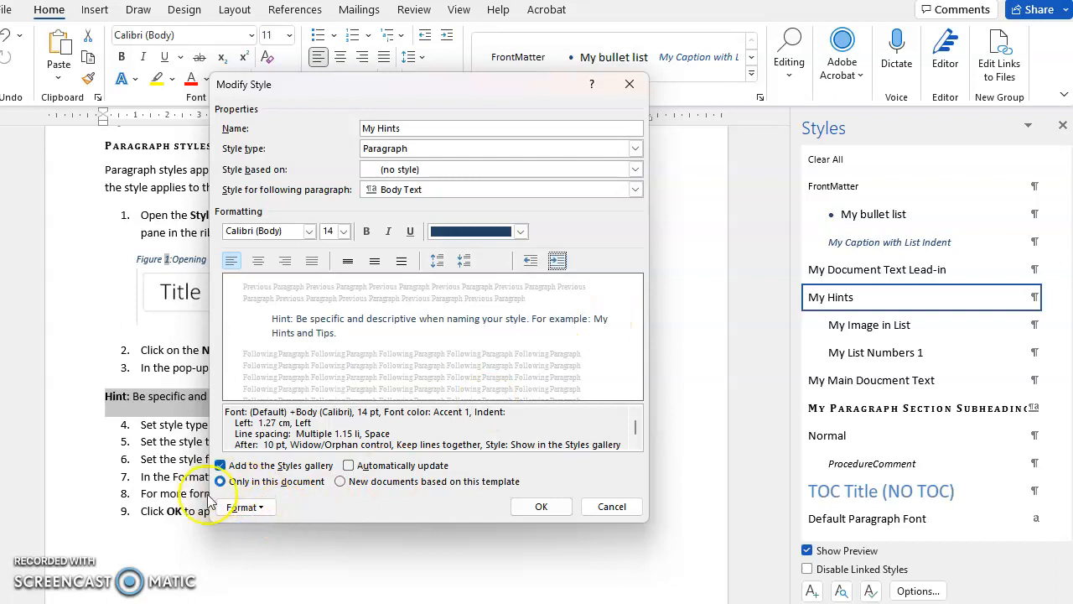
{"action": "left_click", "coordinate": [265, 508]}
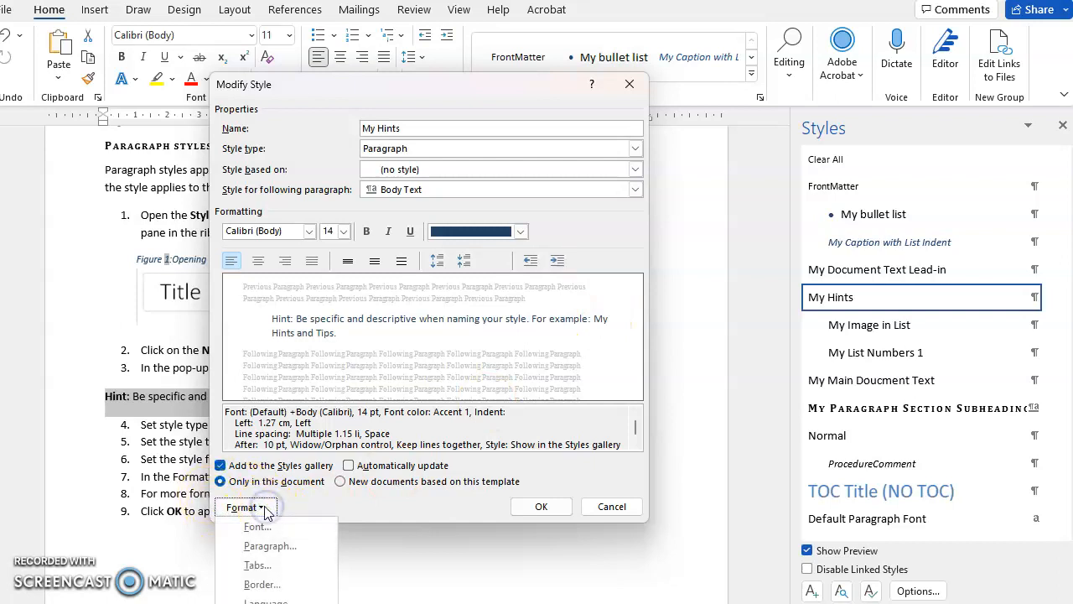
{"action": "left_click", "coordinate": [270, 547]}
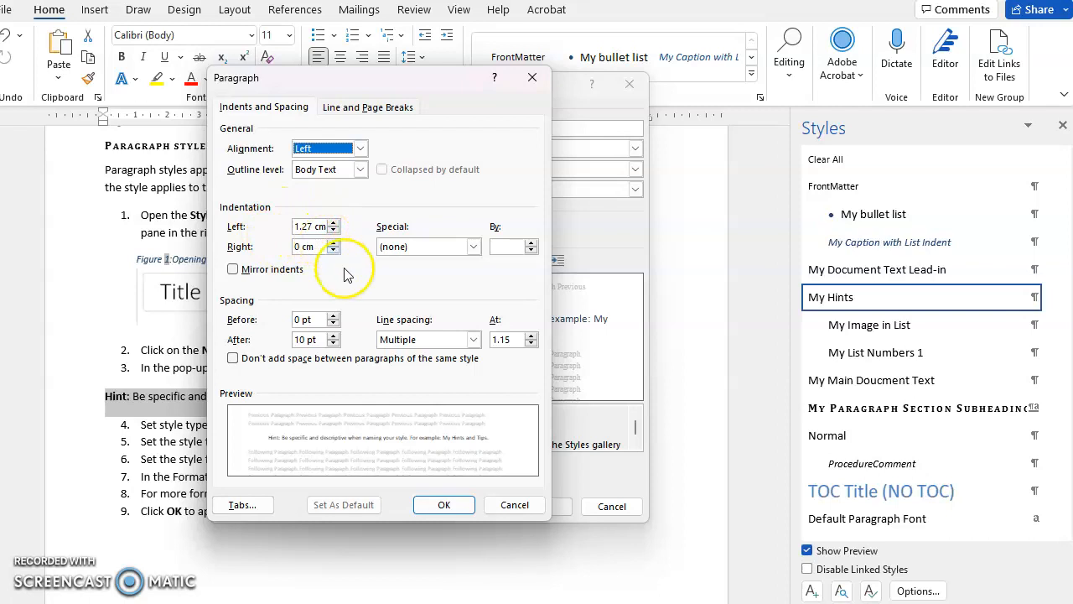
{"action": "left_click", "coordinate": [298, 247]}
{"action": "double_click", "coordinate": [287, 247]}
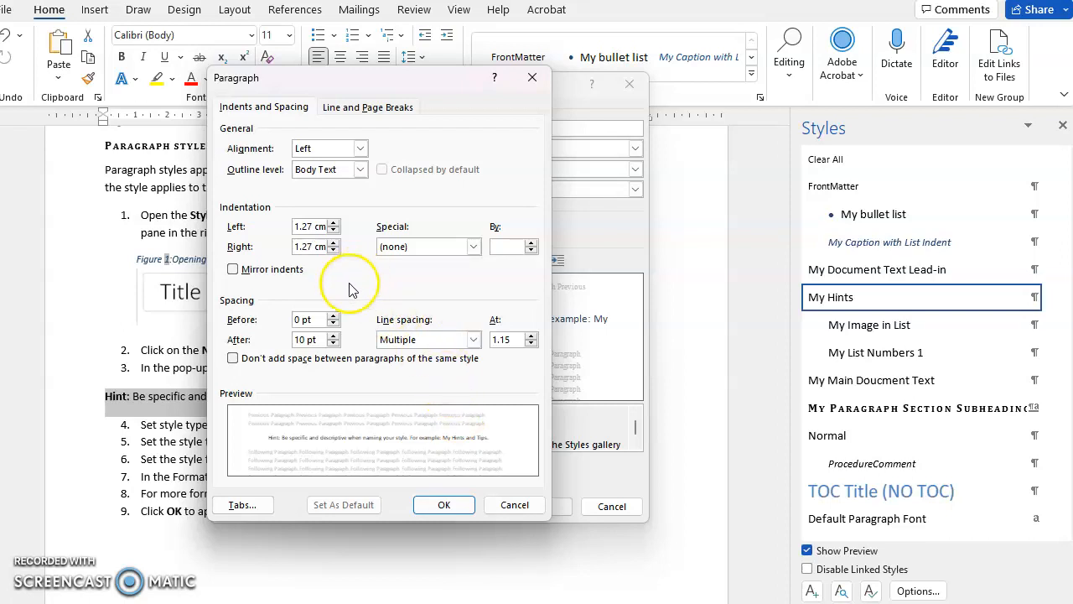
{"action": "left_click", "coordinate": [261, 321]}
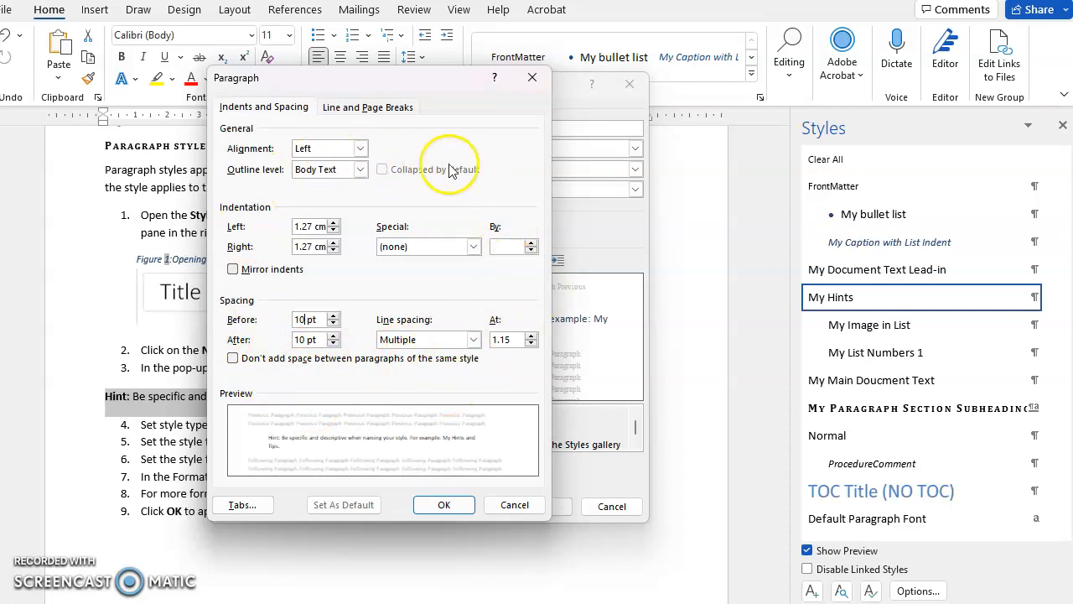
{"action": "left_click", "coordinate": [358, 116]}
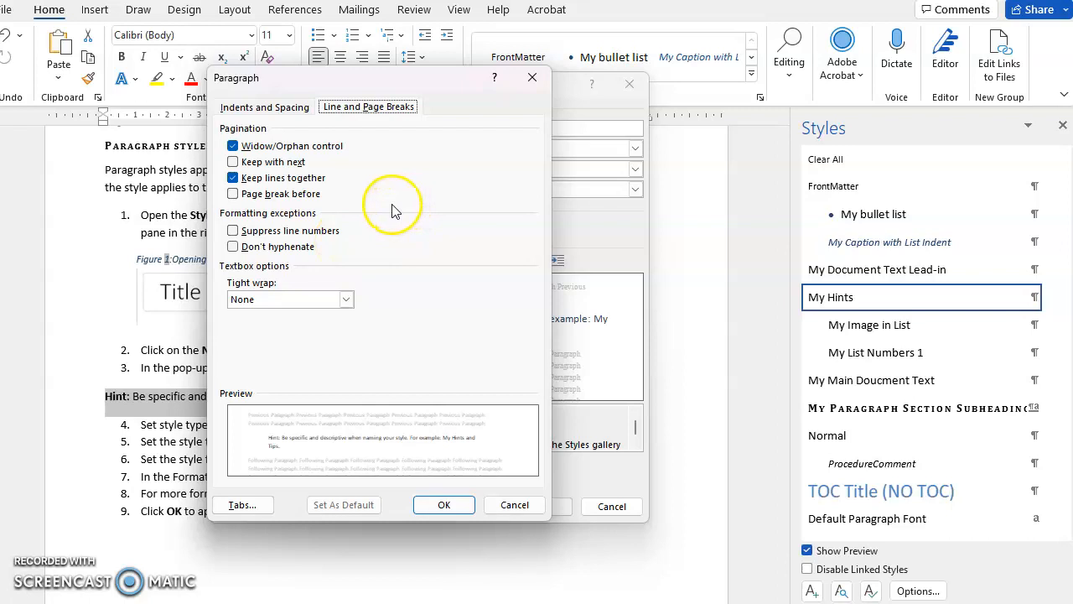
{"action": "left_click", "coordinate": [446, 504]}
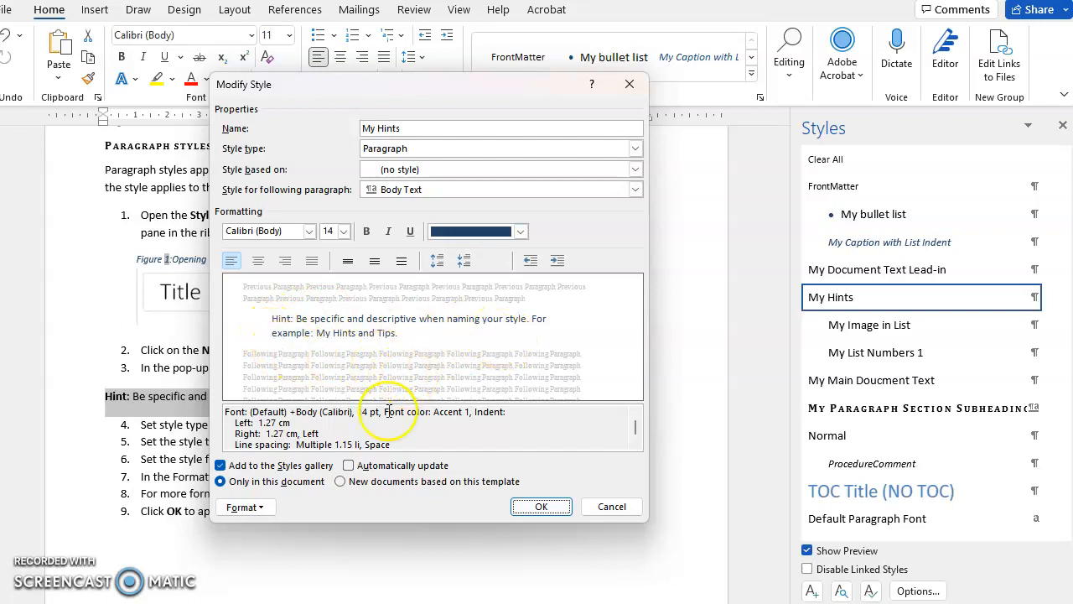
Add ½ pt top and bottom borders to the My Hints style and save the style changes.
{"action": "left_click", "coordinate": [265, 510]}
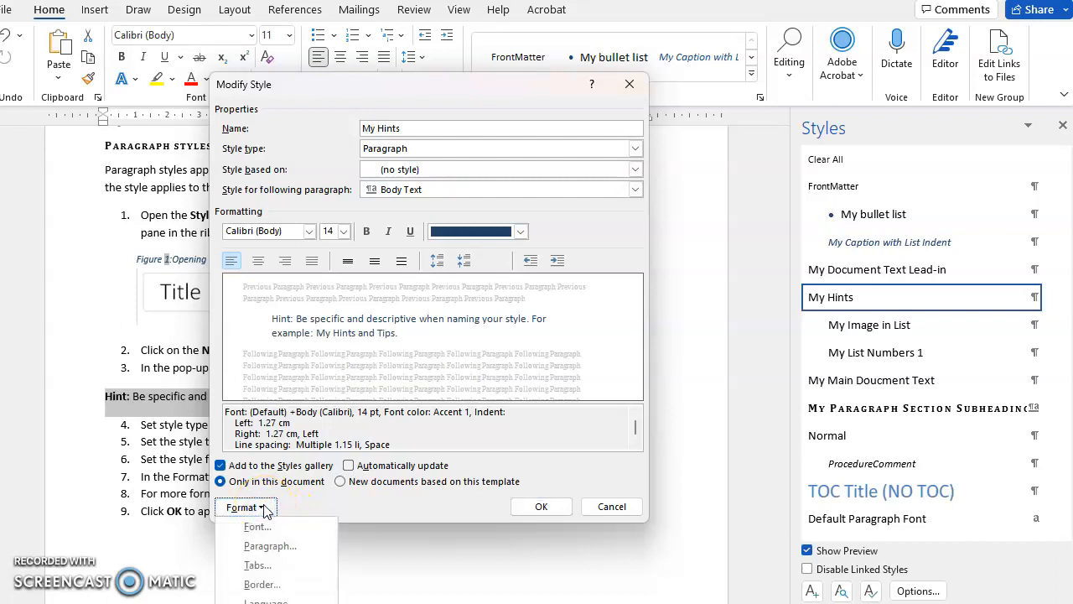
{"action": "left_click", "coordinate": [283, 587]}
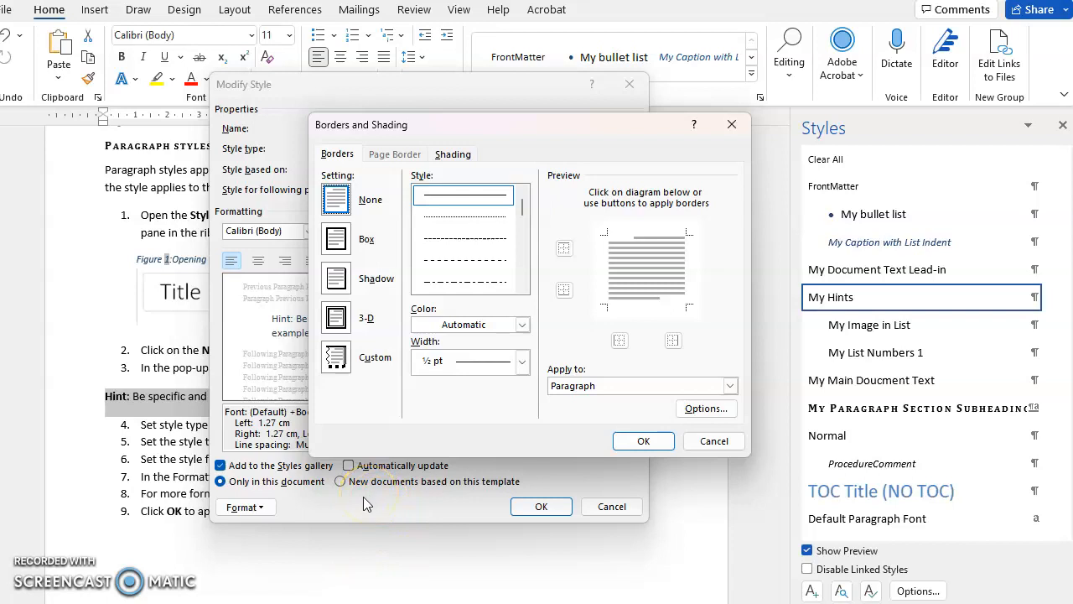
{"action": "left_click", "coordinate": [564, 250]}
{"action": "left_click", "coordinate": [565, 293]}
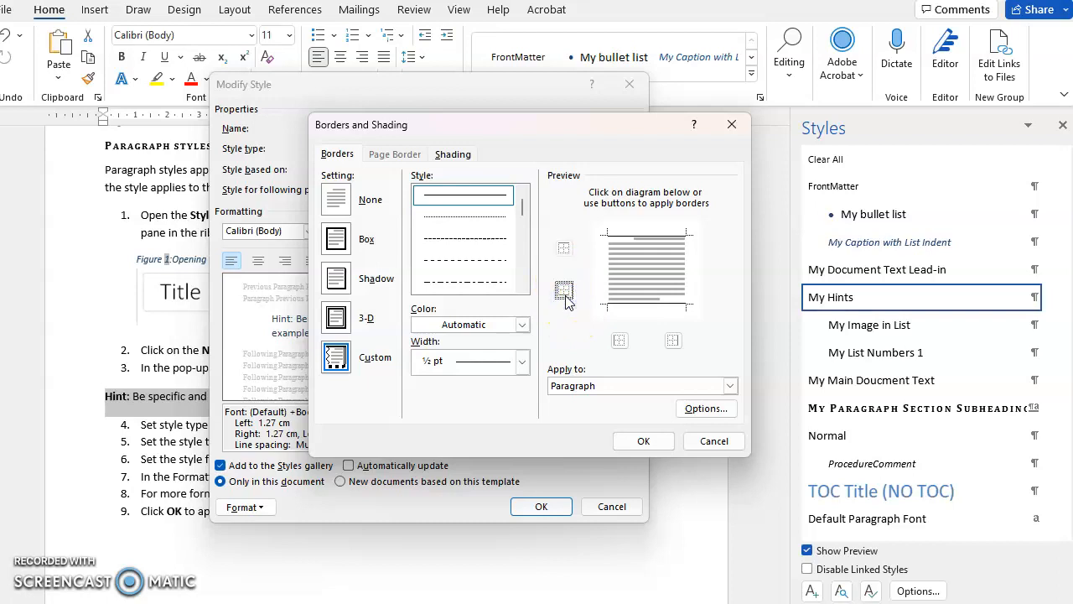
{"action": "left_click", "coordinate": [651, 444]}
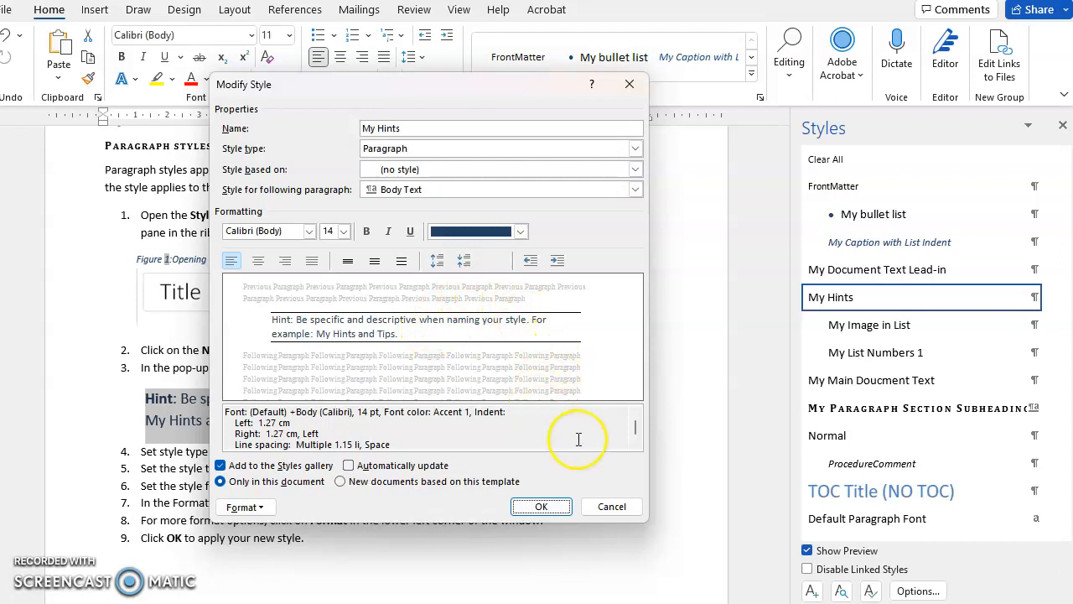
{"action": "left_click", "coordinate": [543, 507]}
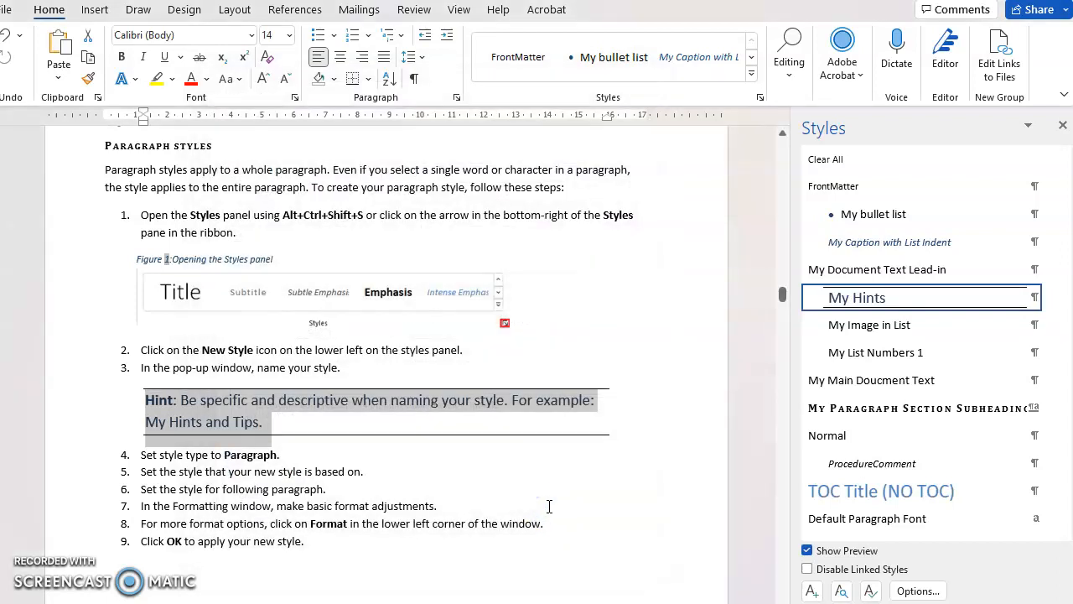
Check the restyled Hint paragraph and go to the Character Styles section of the document.
{"action": "left_click", "coordinate": [301, 469]}
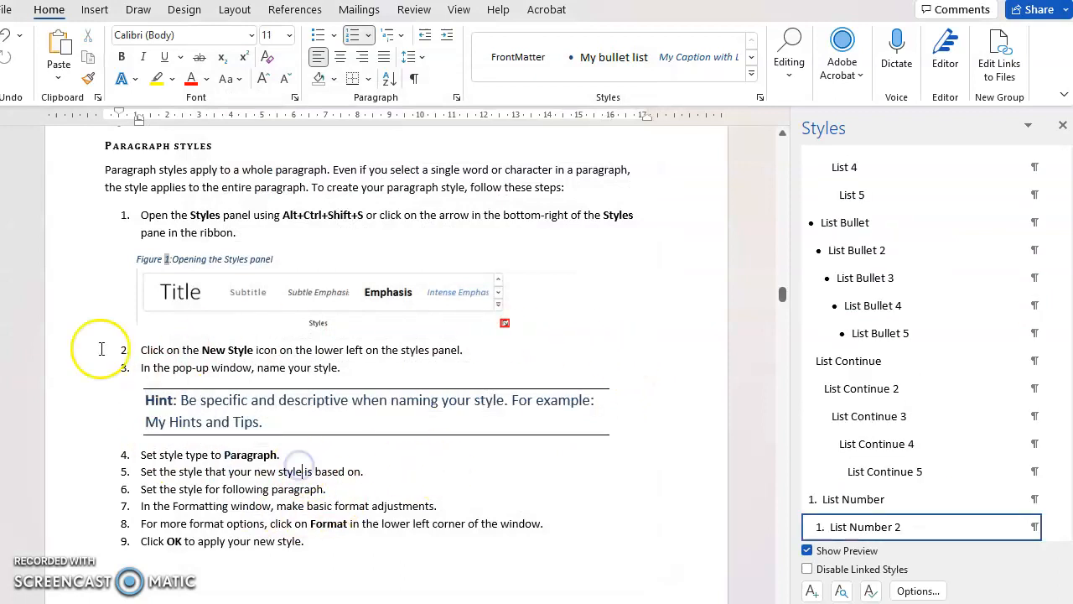
{"action": "left_click", "coordinate": [625, 409]}
{"action": "scroll", "coordinate": [302, 343], "scroll_direction": "up", "scroll_amount": 15}
{"action": "scroll", "coordinate": [352, 352], "scroll_direction": "up", "scroll_amount": 15}
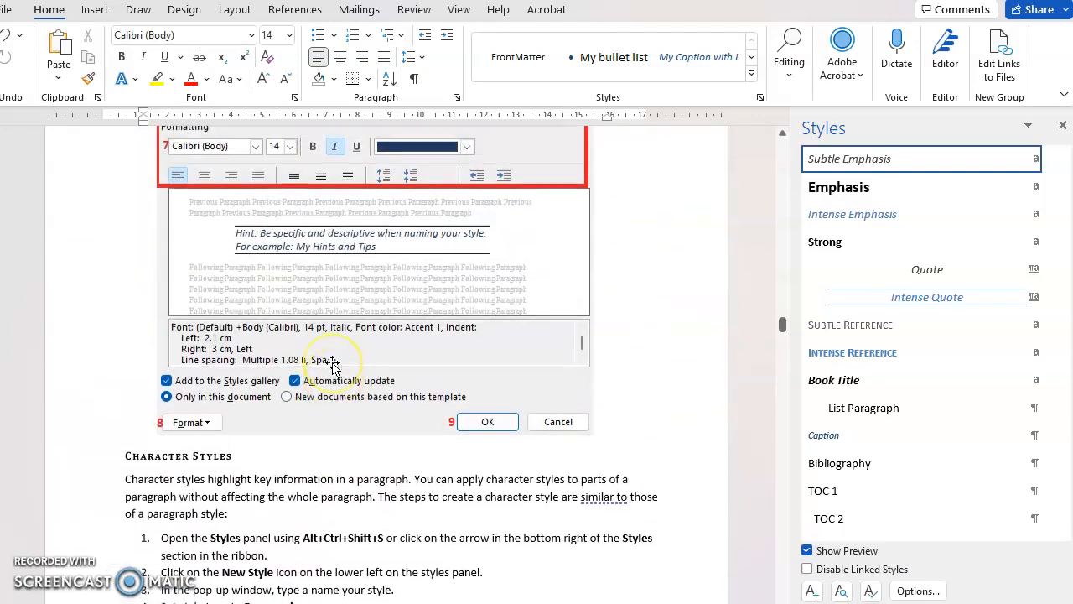